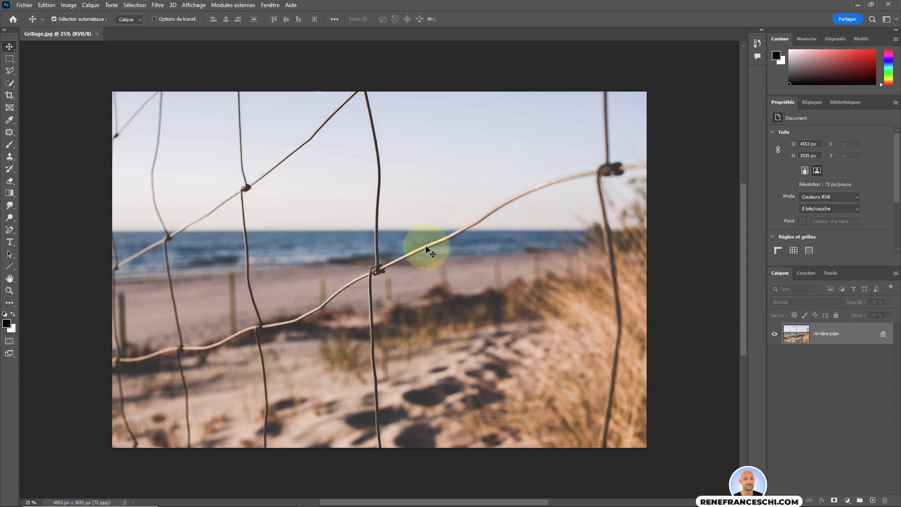
- Enter Quick Mask mode and set up a hard round Brush at 71 px with 100 % hardness
left_click(9, 342)
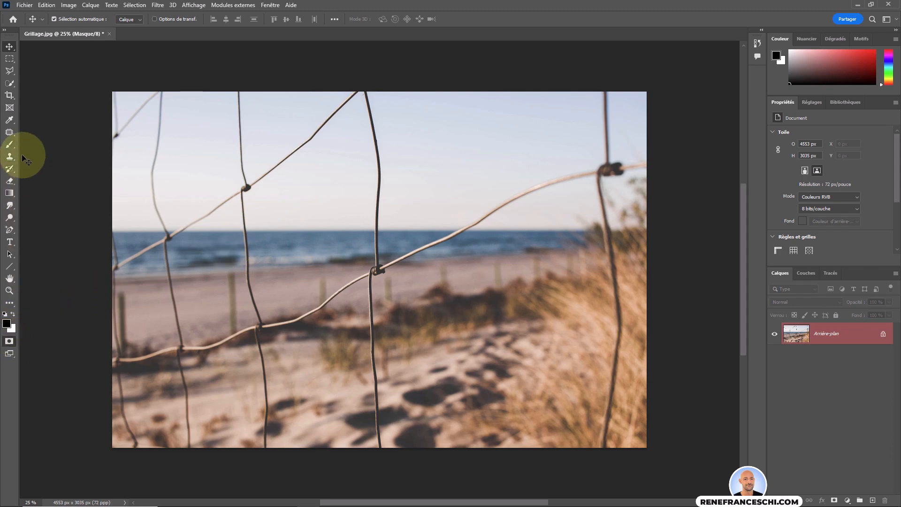
left_click(10, 145)
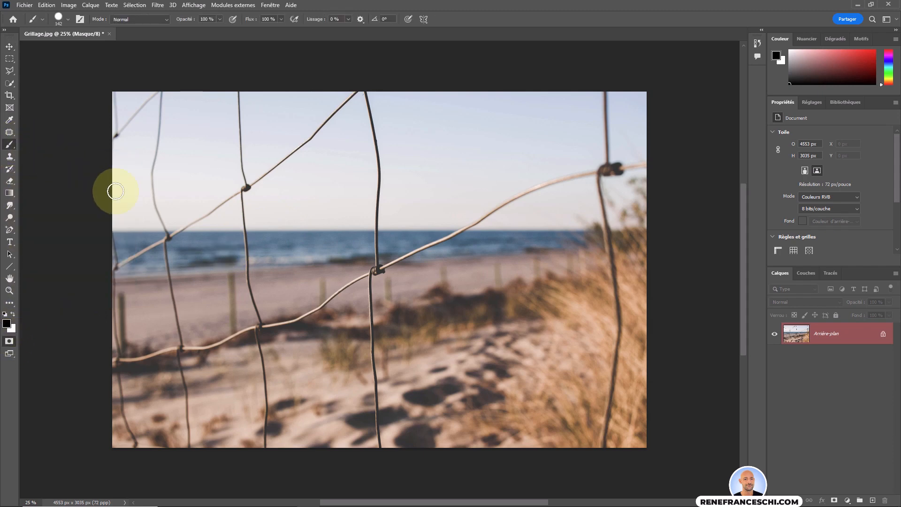
right_click(227, 216)
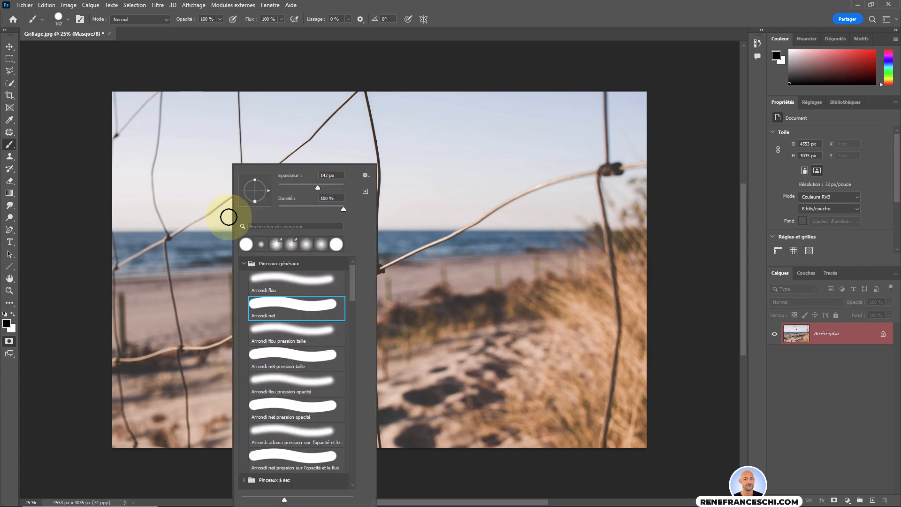
left_click_drag(318, 188, 299, 187)
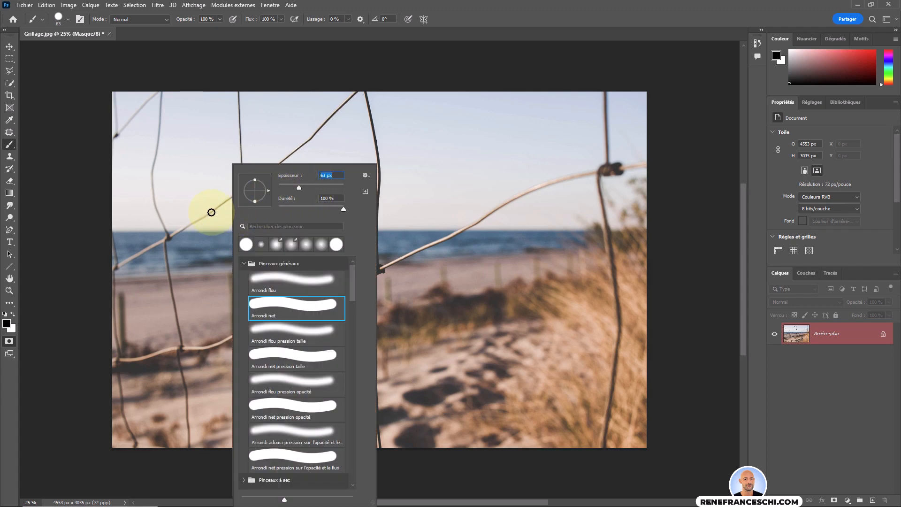
left_click_drag(298, 187, 301, 188)
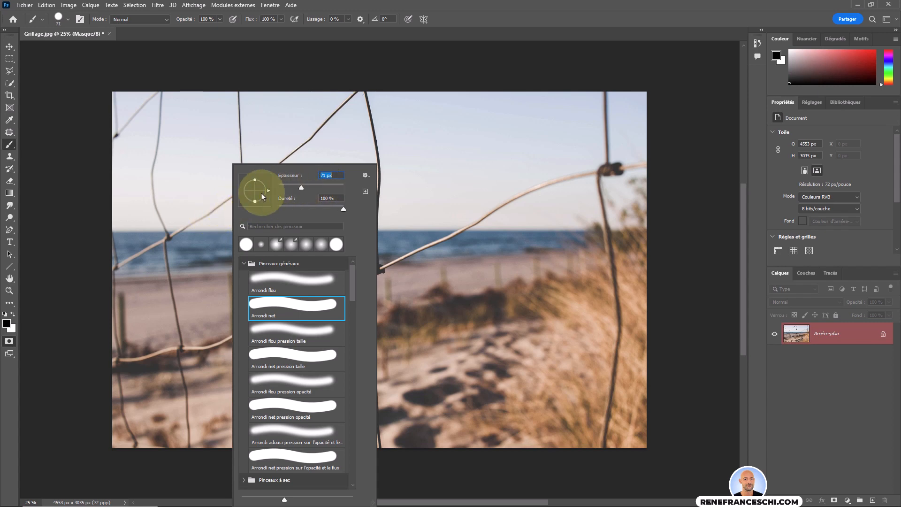
left_click(213, 211)
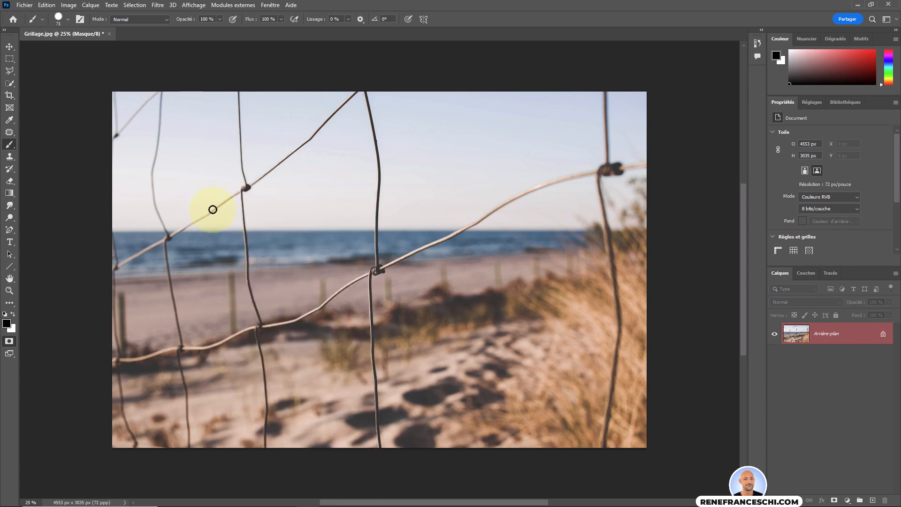
right_click(213, 210)
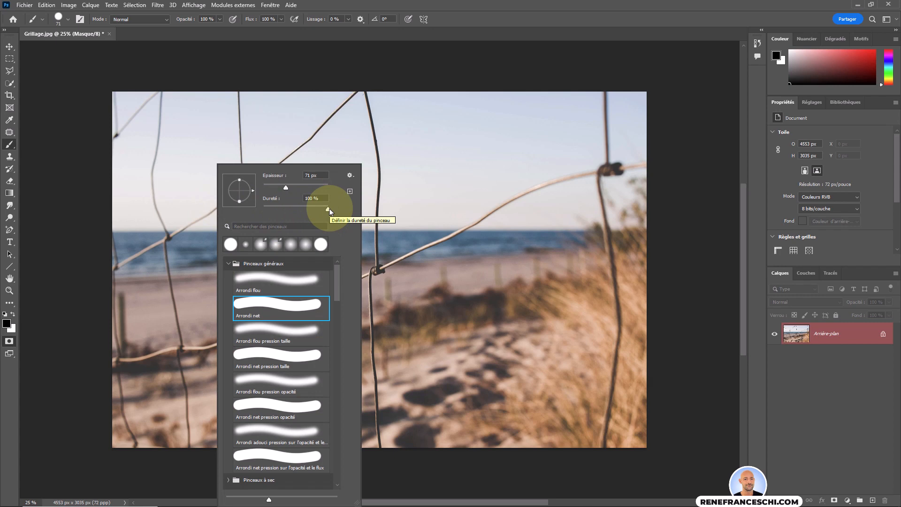
key("Return")
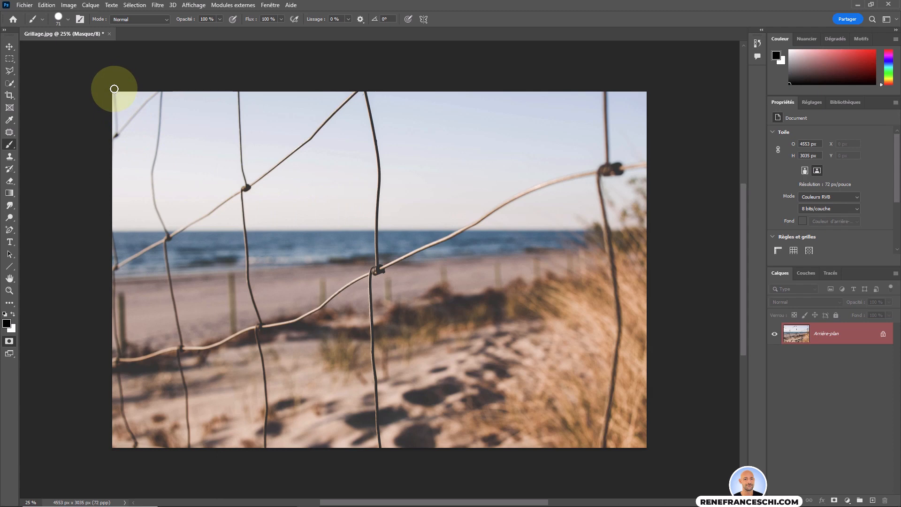
- Paint the mask over the upper fence wires, the full central vertical wire and the diagonal wire up to the right-hand knot
mouse_move(114, 89)
left_mouse_down()
mouse_move(107, 147)
mouse_move(162, 88)
mouse_move(153, 168)
left_mouse_up()
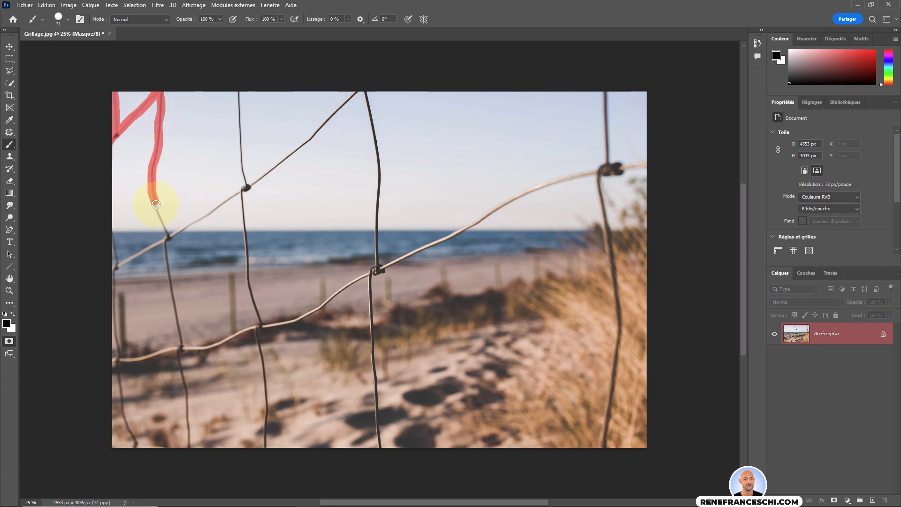
left_click_drag(155, 204, 168, 240)
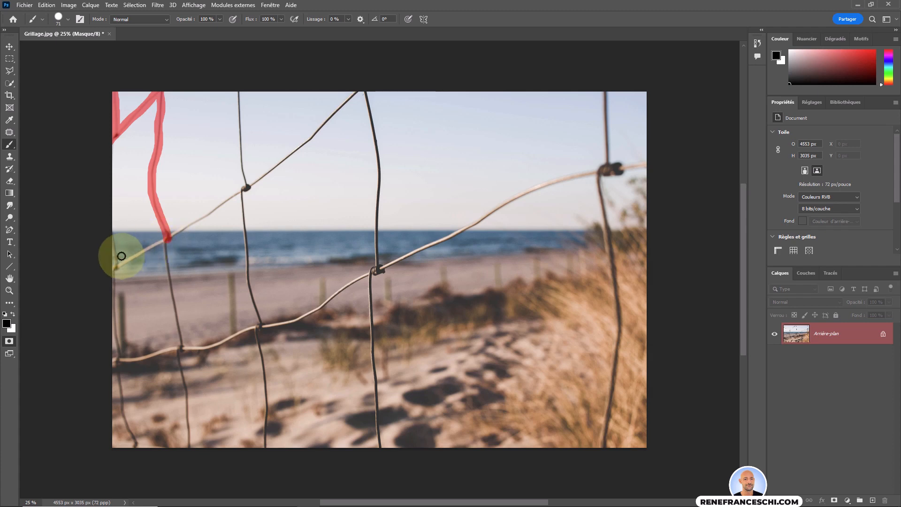
mouse_move(112, 229)
left_mouse_down()
mouse_move(119, 267)
mouse_move(110, 271)
mouse_move(251, 185)
mouse_move(241, 162)
mouse_move(241, 87)
left_mouse_up()
mouse_move(246, 186)
left_mouse_down()
mouse_move(266, 175)
mouse_move(360, 90)
mouse_move(322, 126)
mouse_move(353, 111)
mouse_move(364, 89)
mouse_move(380, 187)
mouse_move(374, 275)
mouse_move(381, 274)
mouse_move(370, 267)
mouse_move(369, 279)
mouse_move(380, 458)
mouse_move(368, 314)
mouse_move(376, 263)
mouse_move(389, 267)
mouse_move(581, 173)
mouse_move(620, 166)
mouse_move(610, 164)
mouse_move(604, 100)
mouse_move(597, 183)
mouse_move(608, 253)
mouse_move(599, 181)
left_mouse_up()
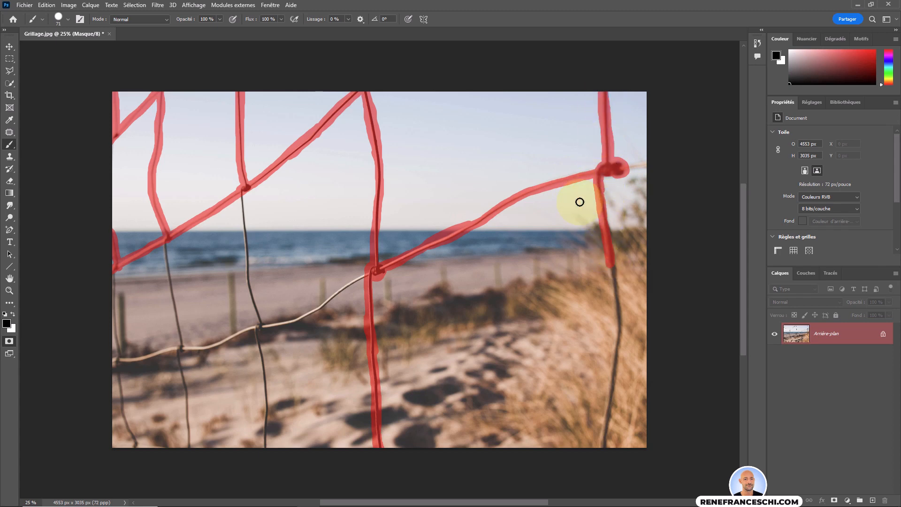
- Set the brush size to 82 px and paint the mask over the remaining right-hand, lower and left-hand fence wires
right_click(579, 201)
left_click_drag(653, 188, 656, 188)
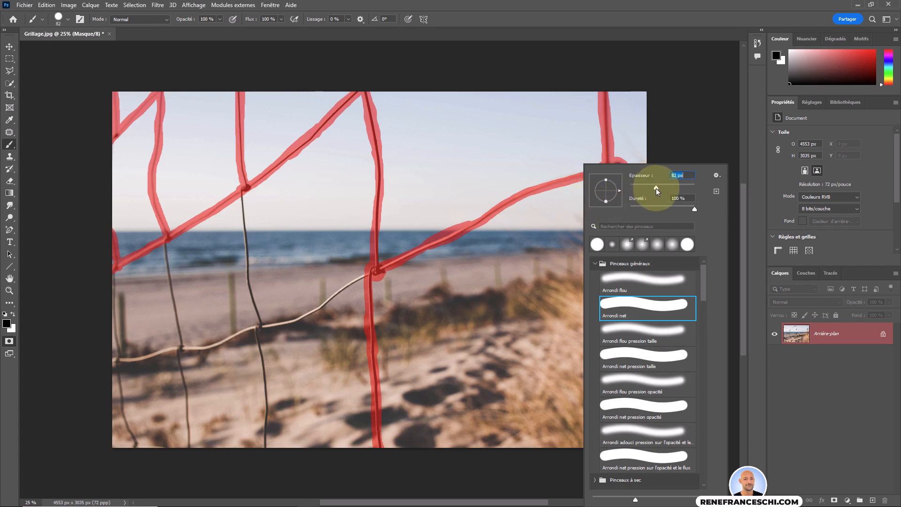
key("Return")
mouse_move(602, 196)
left_mouse_down()
mouse_move(618, 329)
mouse_move(612, 266)
mouse_move(622, 316)
mouse_move(601, 456)
left_mouse_up()
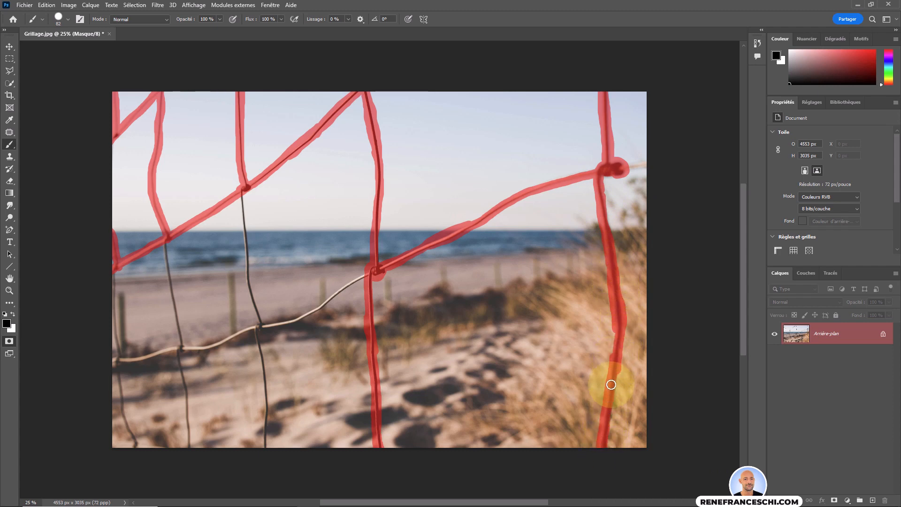
left_click_drag(366, 288, 296, 315)
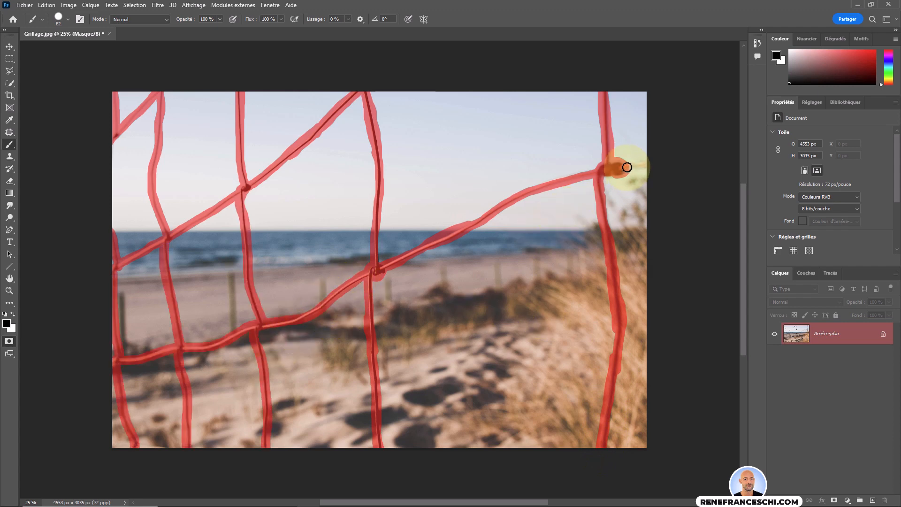
left_click_drag(626, 167, 656, 160)
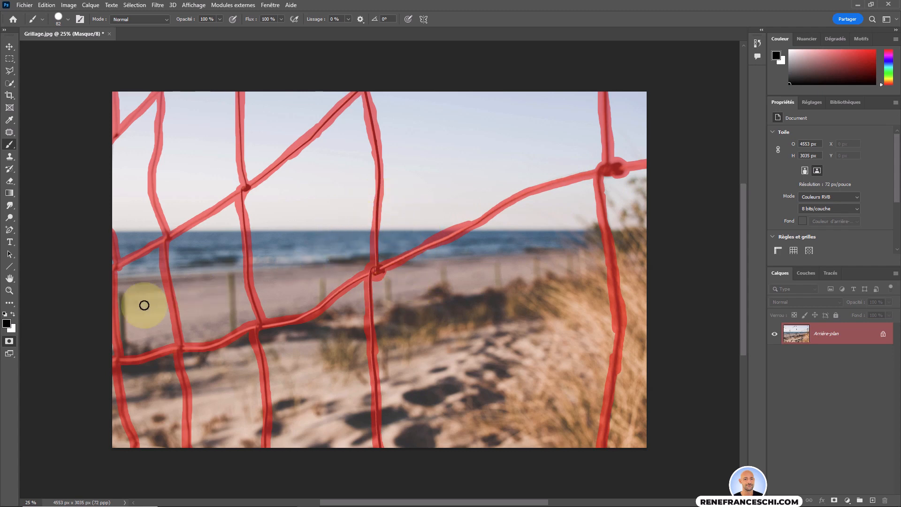
- Exit Quick Mask mode to turn the mask into a selection and invert it so only the fence wires are selected
left_click(10, 342)
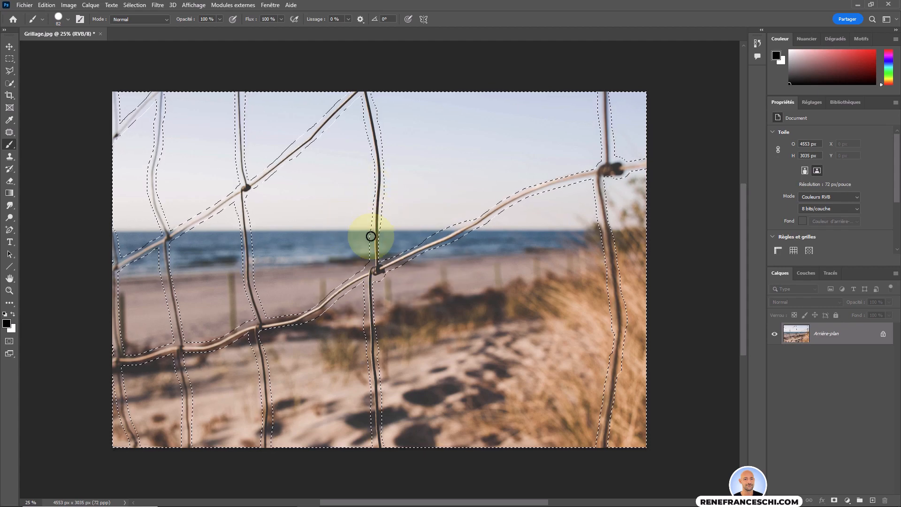
left_click(134, 5)
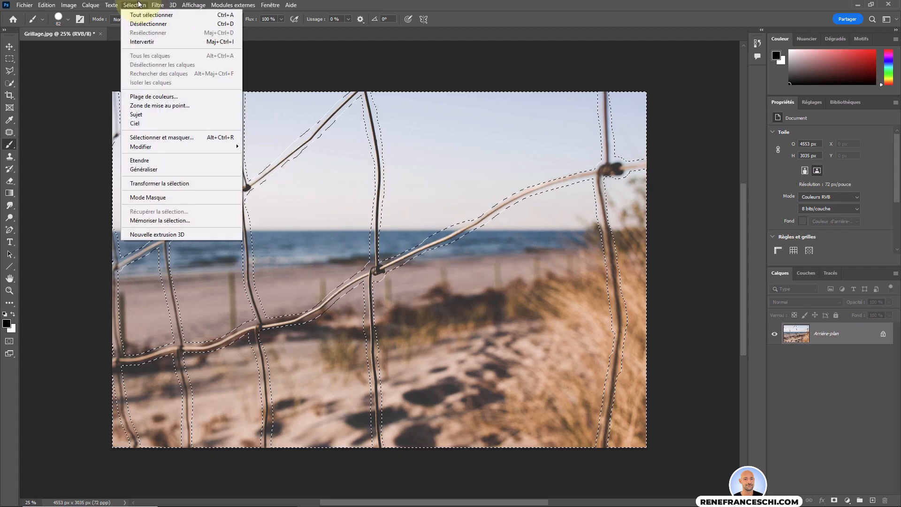
left_click(137, 43)
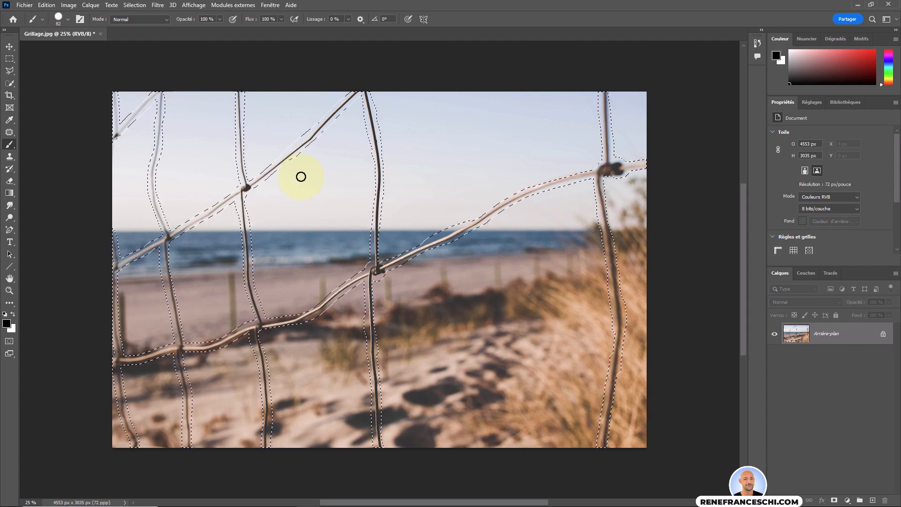
- Invert the selection again and duplicate the Arrière-plan layer
key("ctrl+shift+i")
key("shift+g")
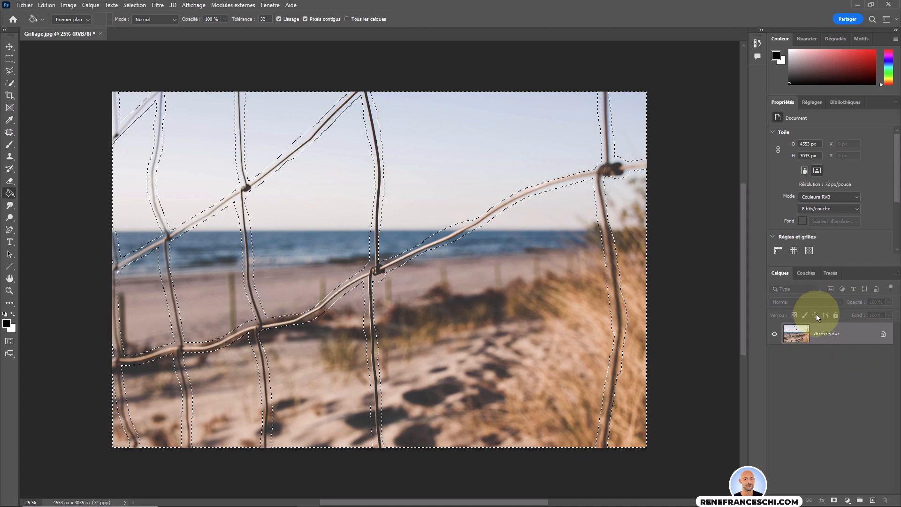
right_click(854, 332)
left_click(837, 355)
key("Return")
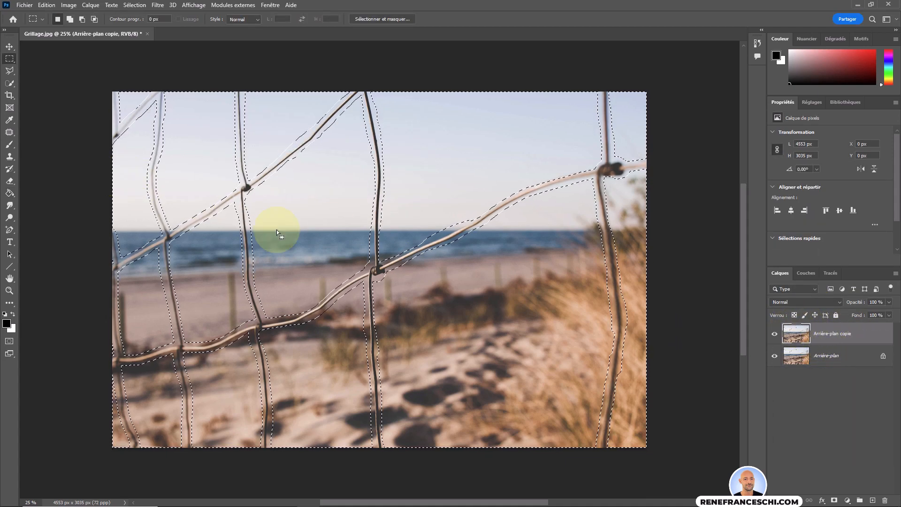
- Replace the fence wires using Content-Aware Fill with the output set to a new layer (Nouveau calque), and deselect
key("m")
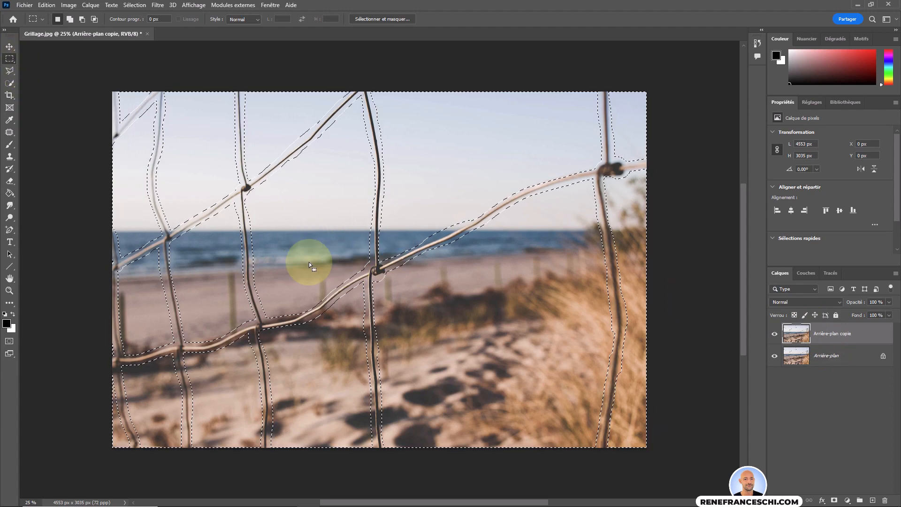
right_click(327, 247)
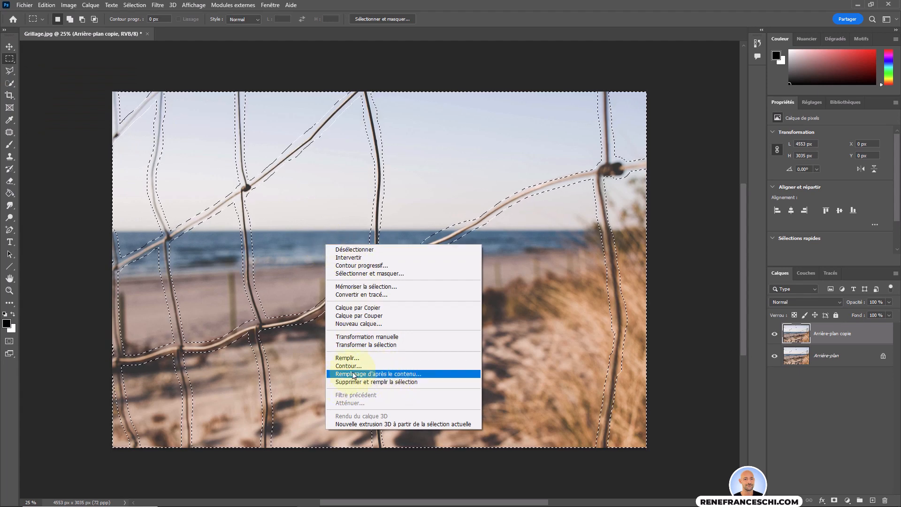
left_click(405, 374)
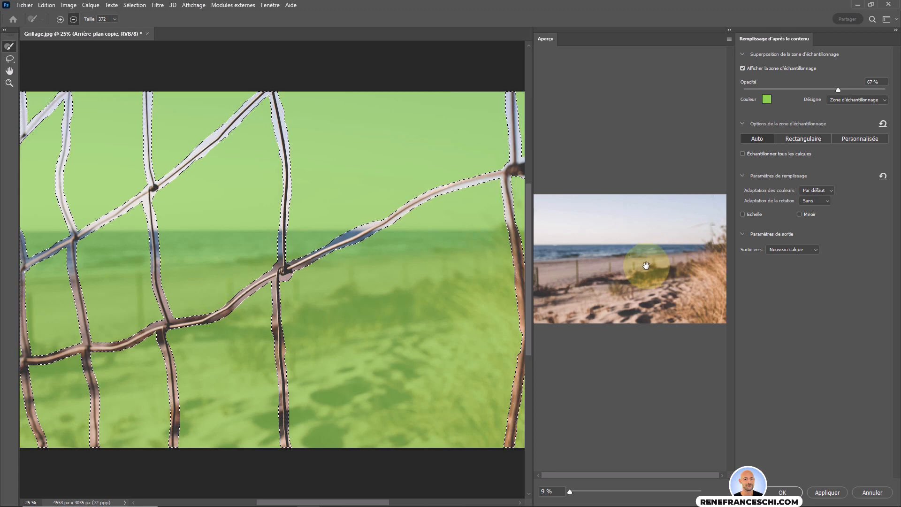
left_click(779, 253)
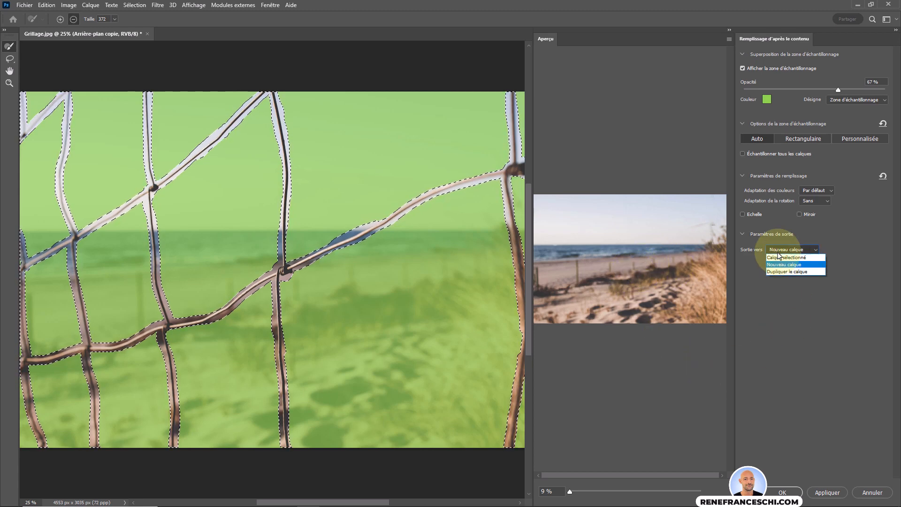
left_click(791, 264)
left_click(783, 492)
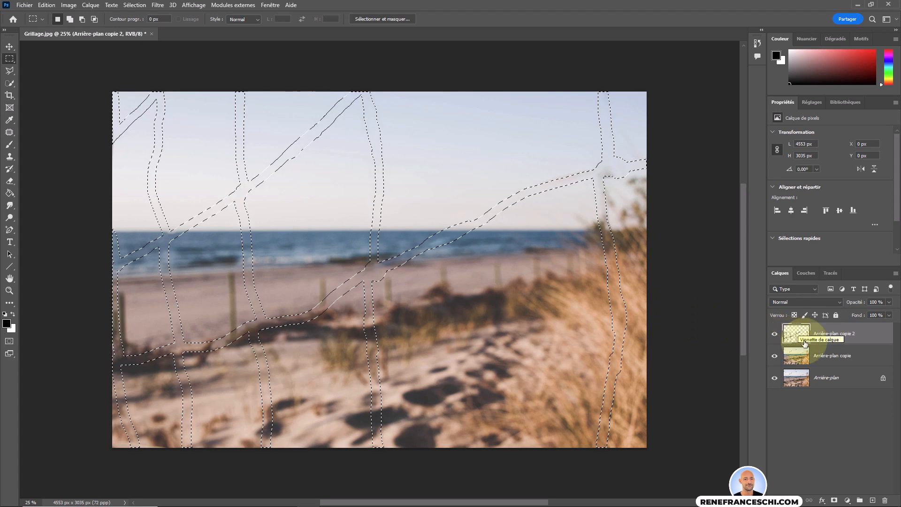
key("ctrl+d")
- Toggle the fill layer's visibility to compare before and after, and merge it with the Arrière-plan copie layer
left_click(776, 335)
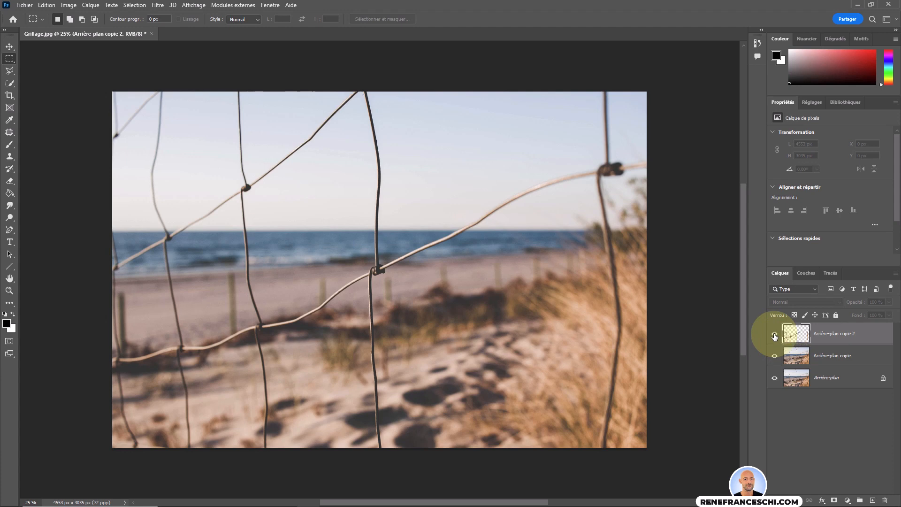
left_click(775, 335)
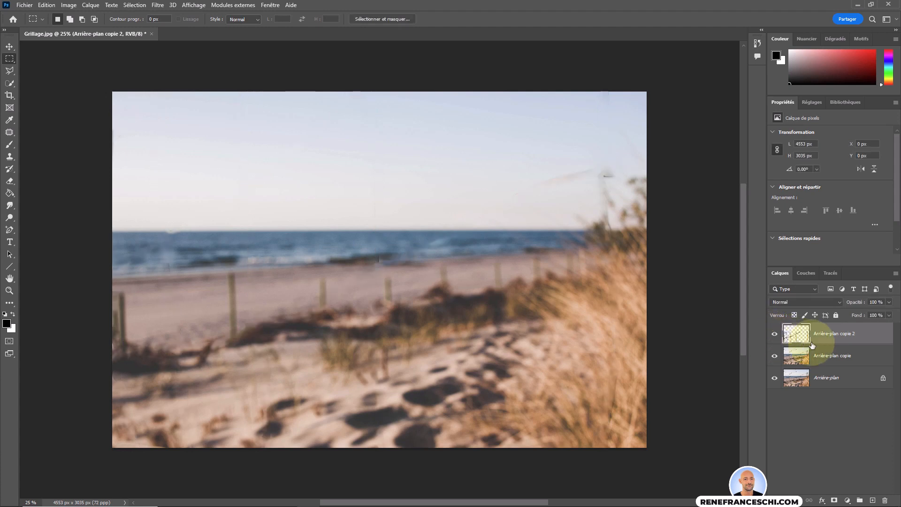
left_click(832, 355, "shift")
right_click(832, 355)
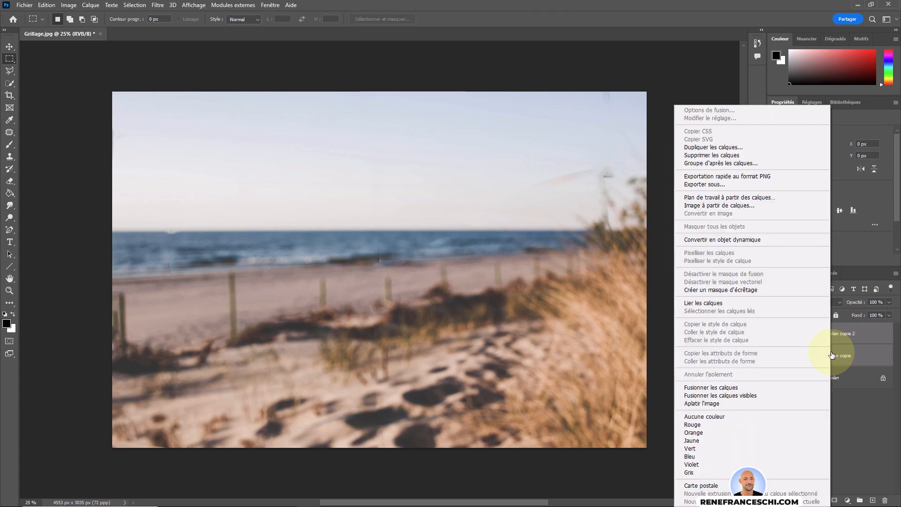
left_click(712, 387)
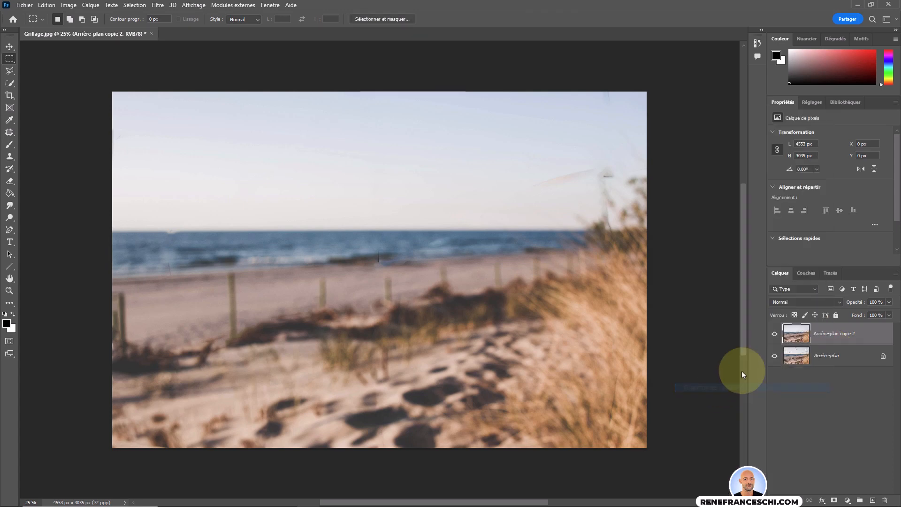
- Repair the dark leftover wire mark in the sea near the shoreline with the Patch tool and deselect
left_click(9, 133)
mouse_move(378, 244)
left_mouse_down()
mouse_move(381, 266)
mouse_move(380, 244)
mouse_move(361, 257)
left_mouse_up()
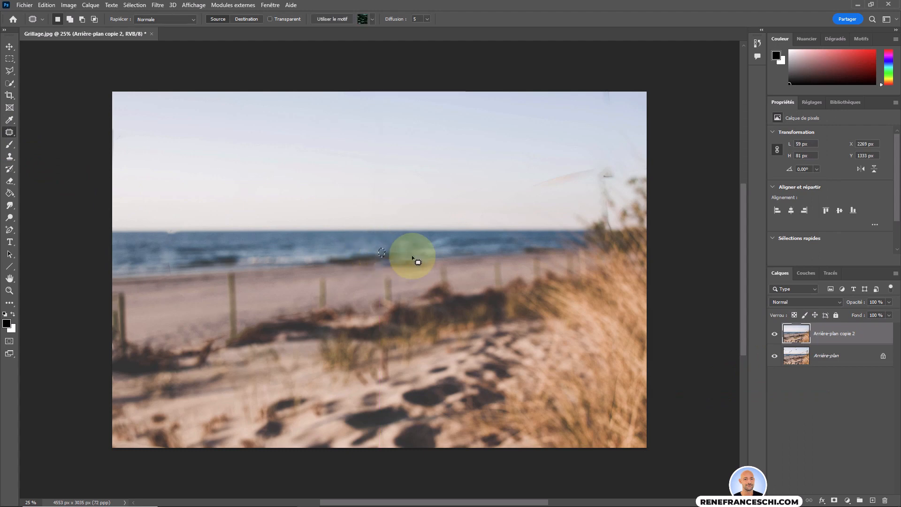
key("ctrl+d")
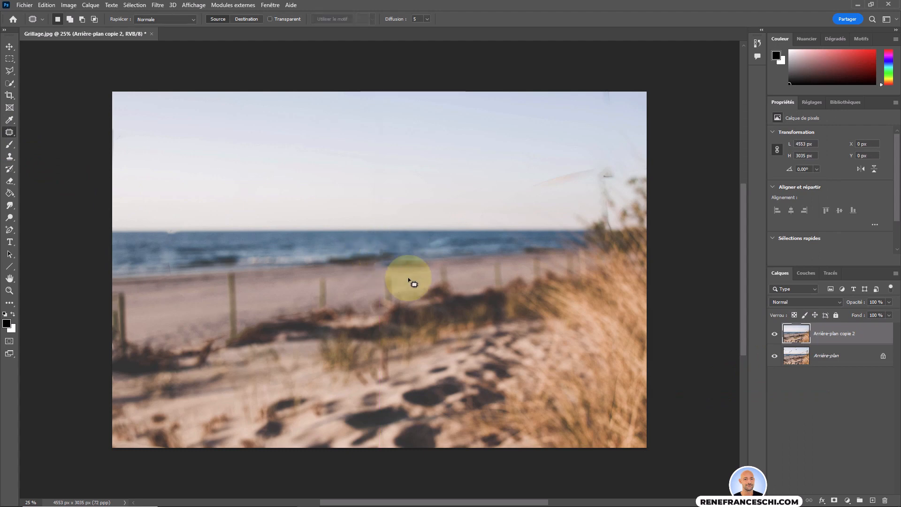
- Patch the leftover knot and wire traces in the sky above the dune grass, deselect, and switch to the Move tool
mouse_move(604, 173)
left_mouse_down()
mouse_move(607, 184)
mouse_move(574, 162)
left_mouse_up()
key("ctrl+d")
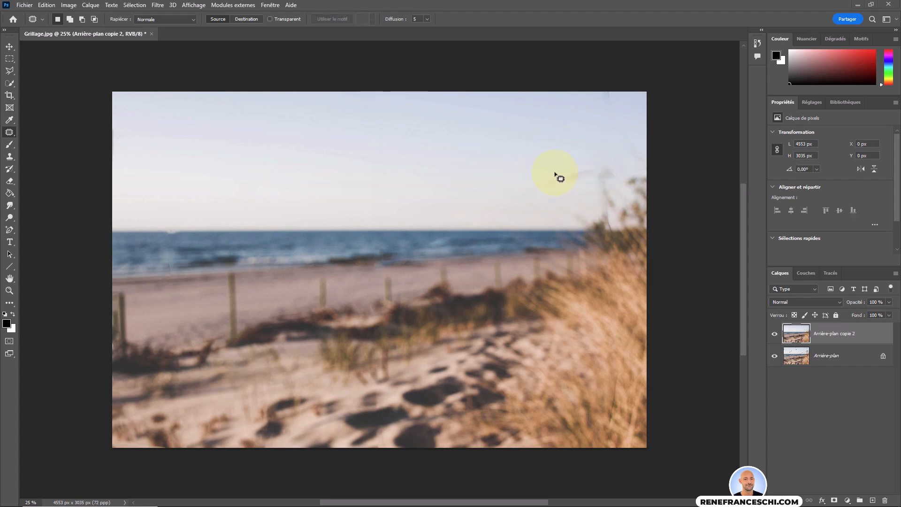
mouse_move(564, 162)
left_mouse_down()
mouse_move(532, 173)
mouse_move(539, 185)
mouse_move(597, 176)
mouse_move(597, 163)
mouse_move(555, 171)
mouse_move(489, 158)
left_mouse_up()
key("ctrl+d")
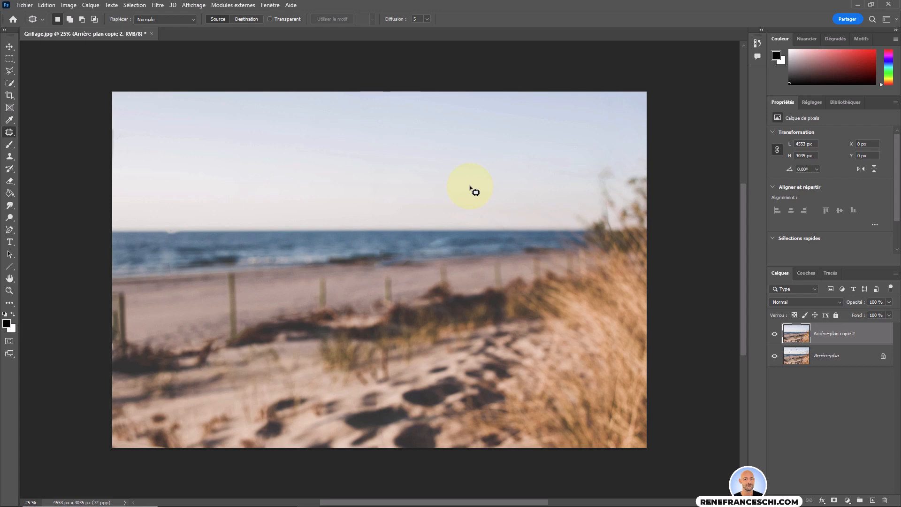
key("v")
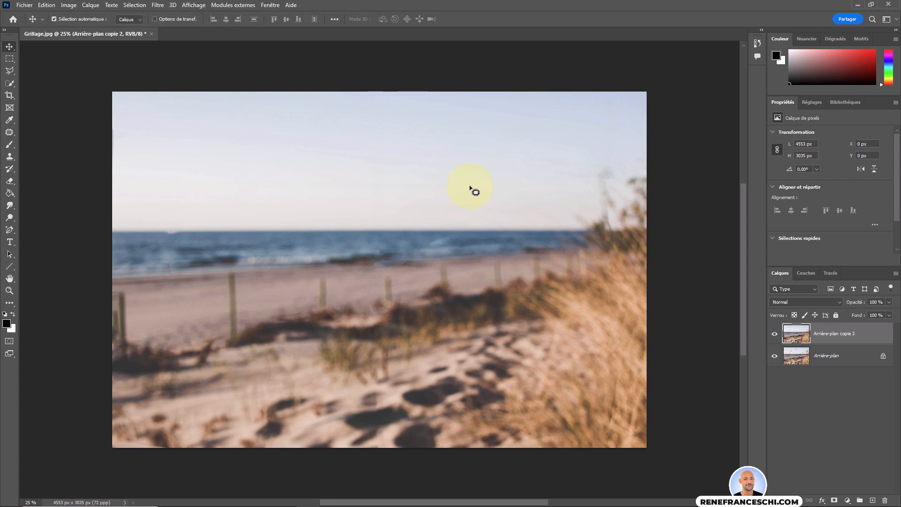